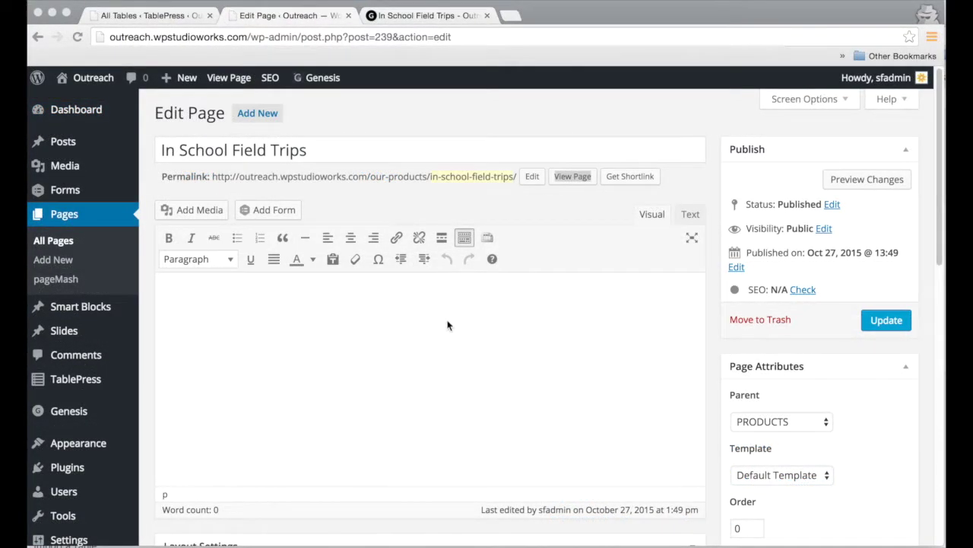
Insert the TablePress shortcode for the In School Field Trips table into the page body and update the page
click(449, 324)
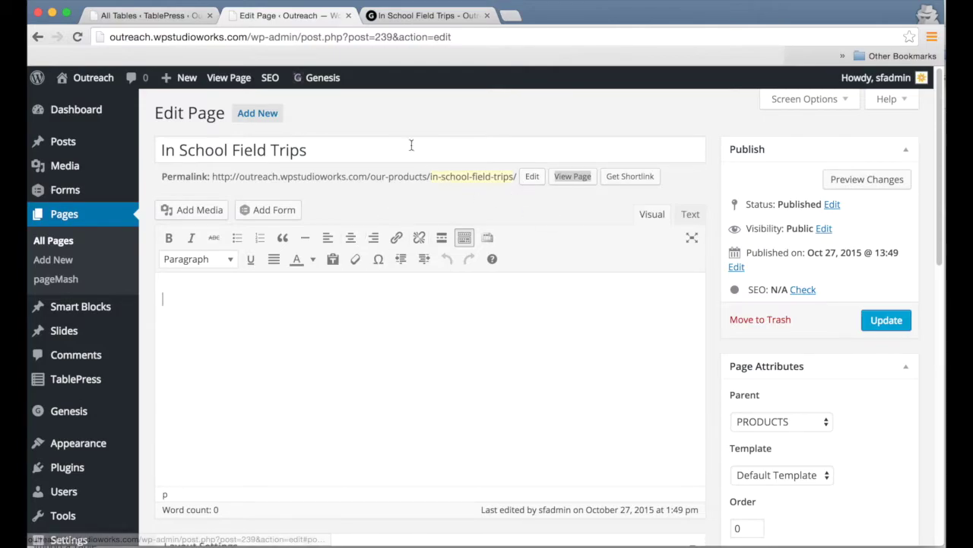
click(433, 17)
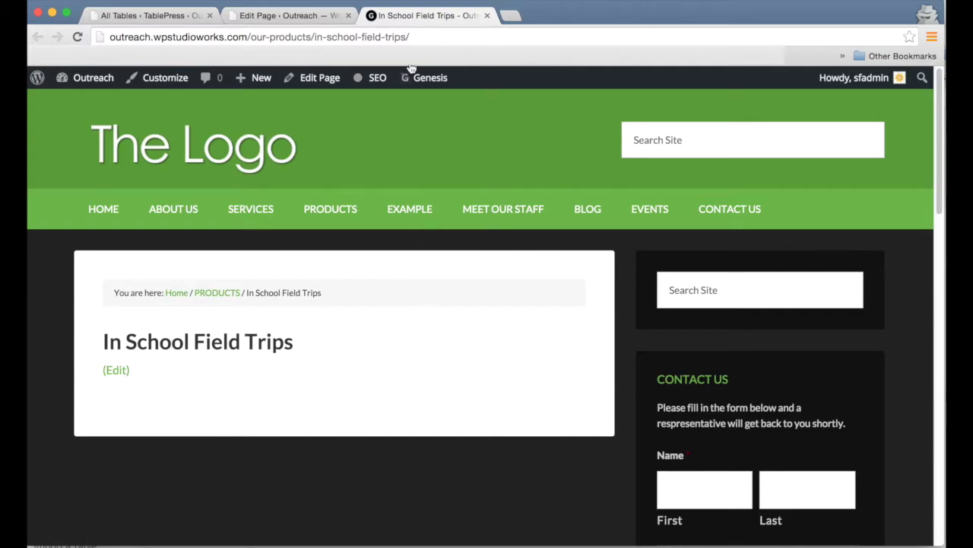
click(308, 19)
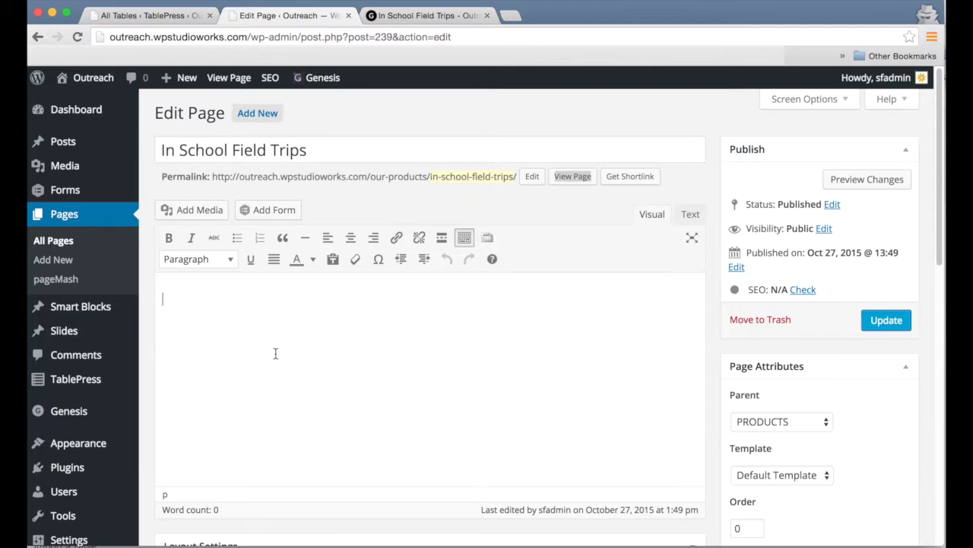
click(489, 238)
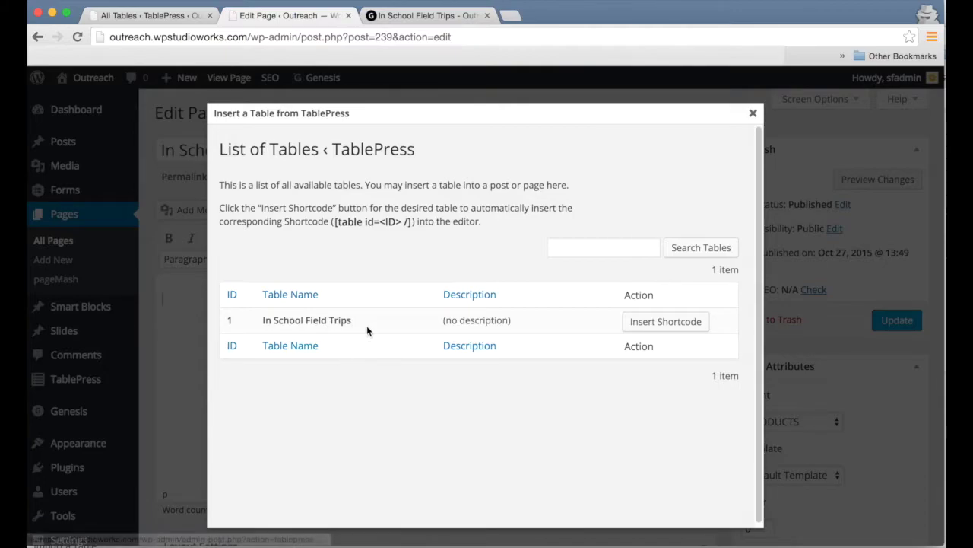
click(641, 322)
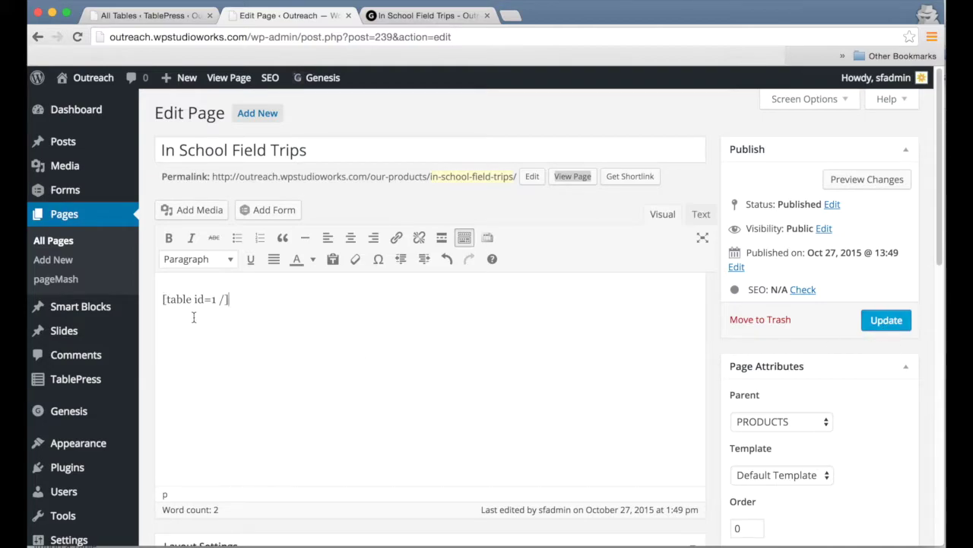
click(235, 300)
click(880, 327)
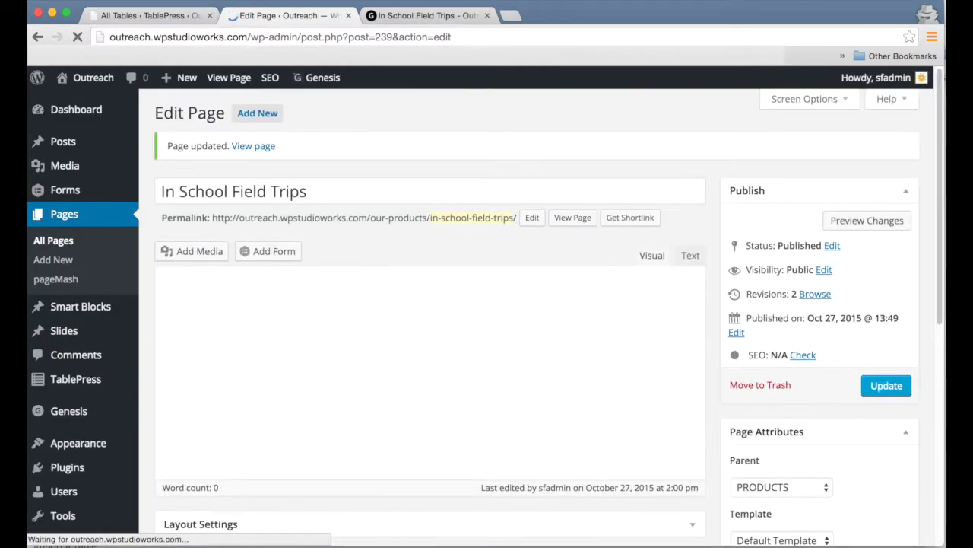
Reload the live In School Field Trips page and compare its published table with the shortcode in the page editor
click(435, 16)
click(77, 36)
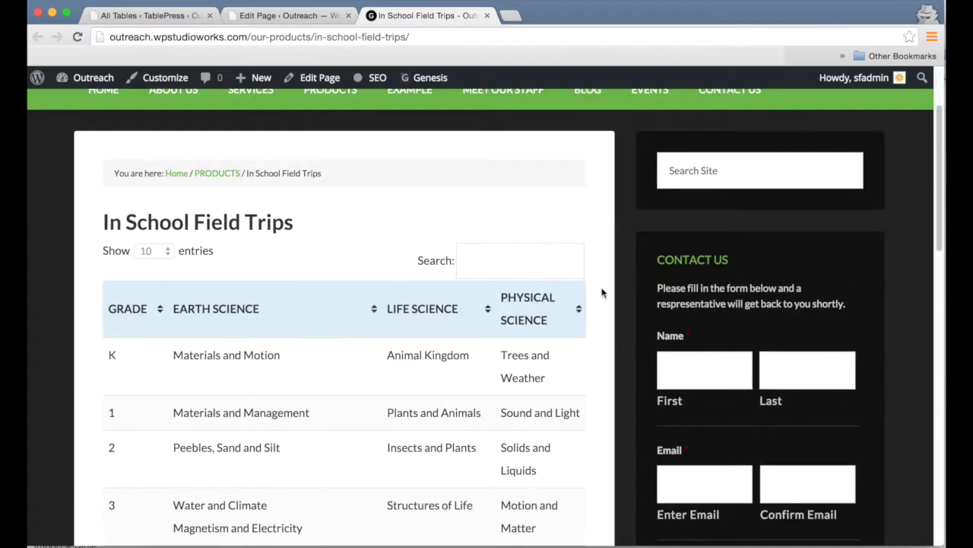
scroll(601, 293, down, 5)
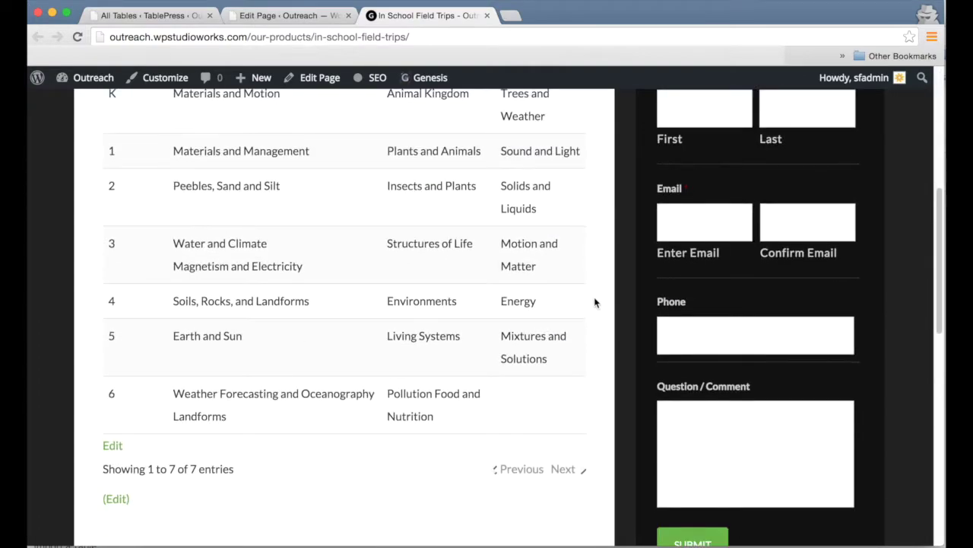
scroll(594, 301, up, 5)
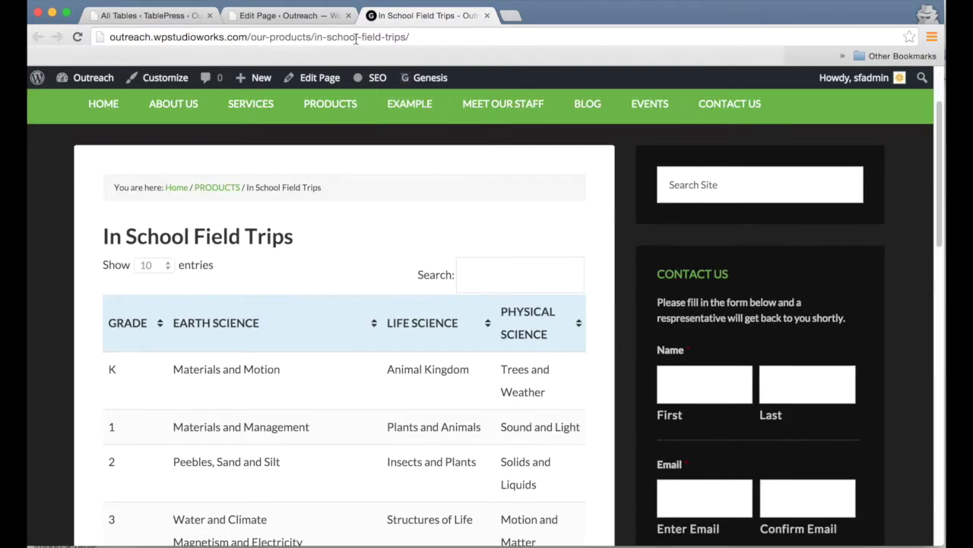
click(315, 16)
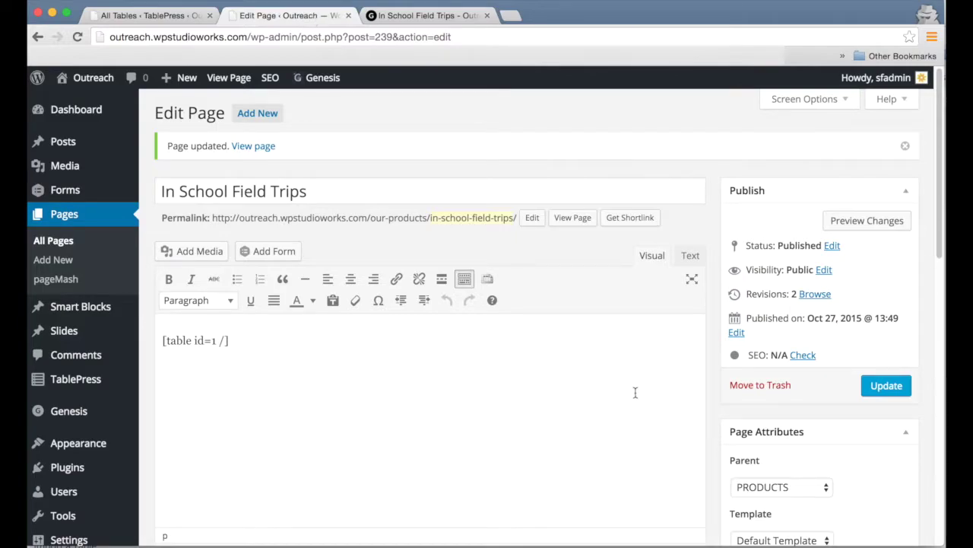
click(449, 16)
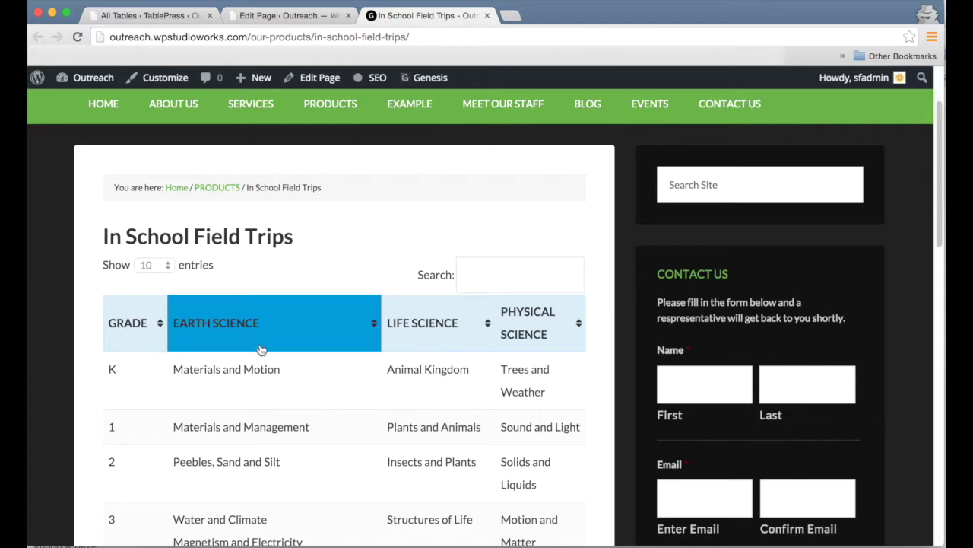
click(235, 370)
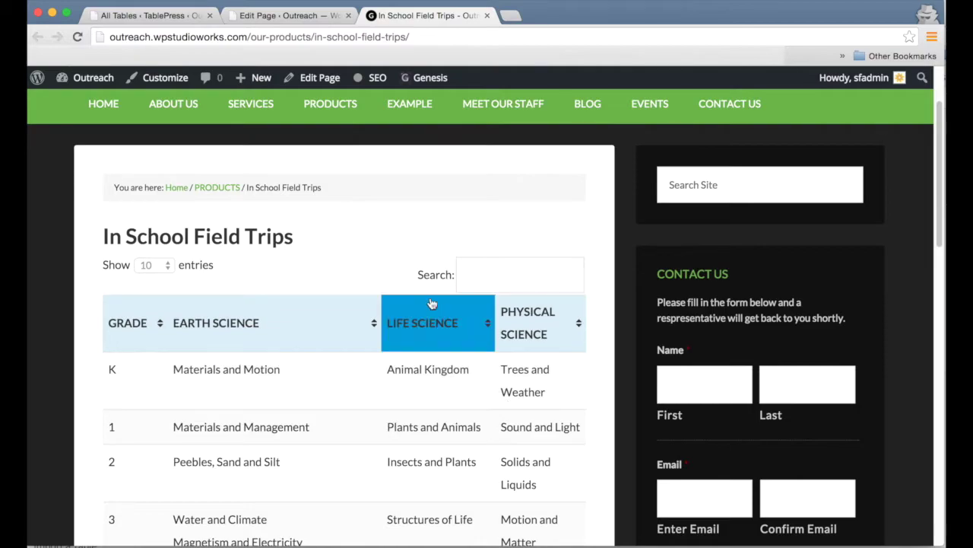
click(295, 17)
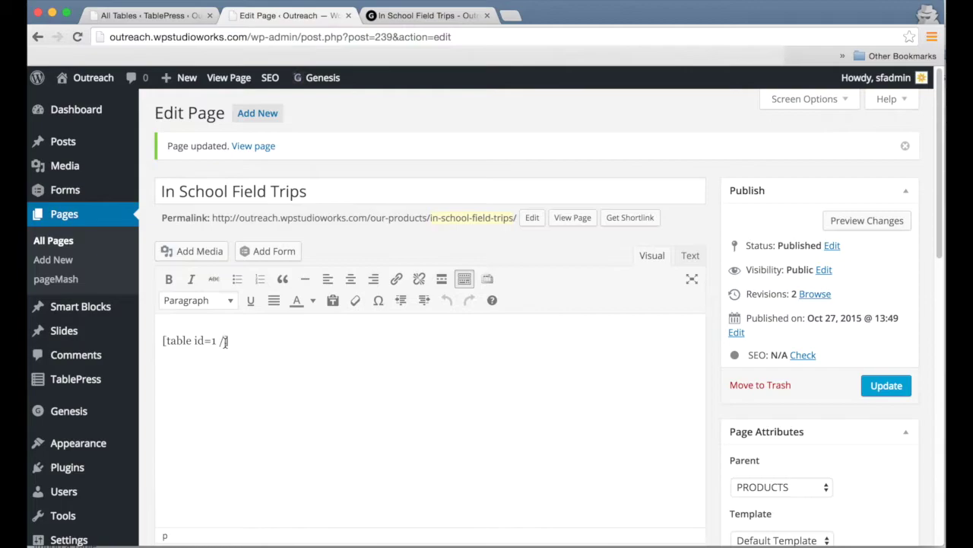
Go to the TablePress list of tables and open the In School Field Trips table for editing
mouse_move(210, 346)
scroll(302, 349, down, 1)
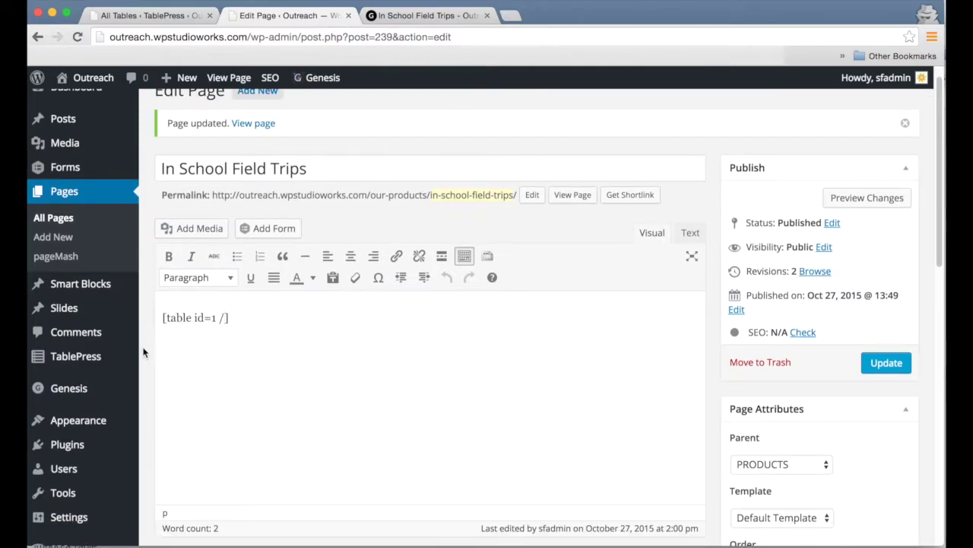
scroll(141, 354, down, 5)
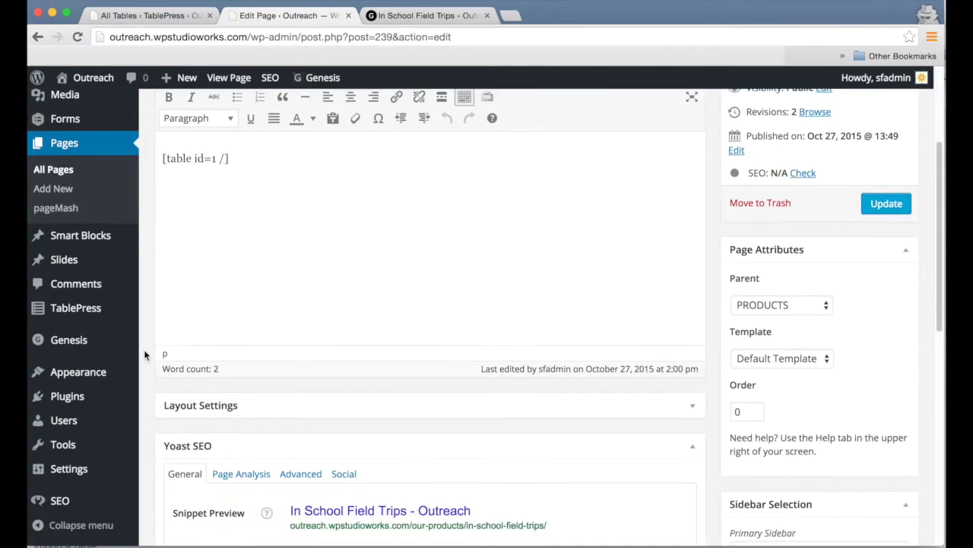
mouse_move(91, 315)
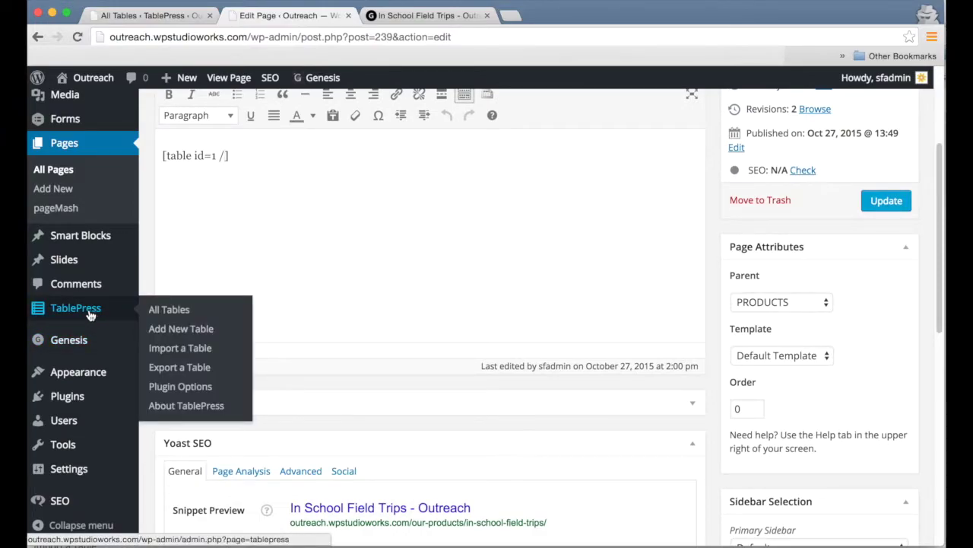
click(91, 315)
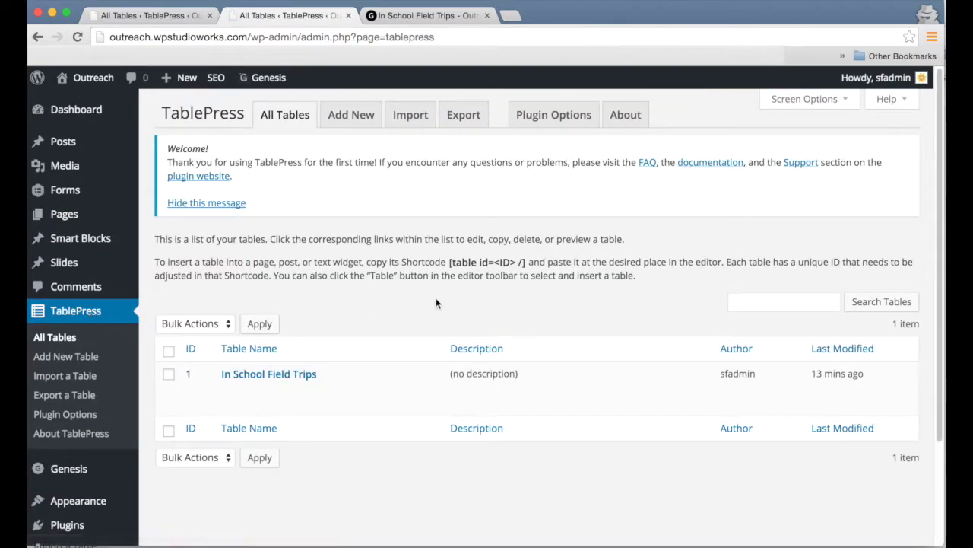
scroll(496, 279, down, 1)
mouse_move(333, 352)
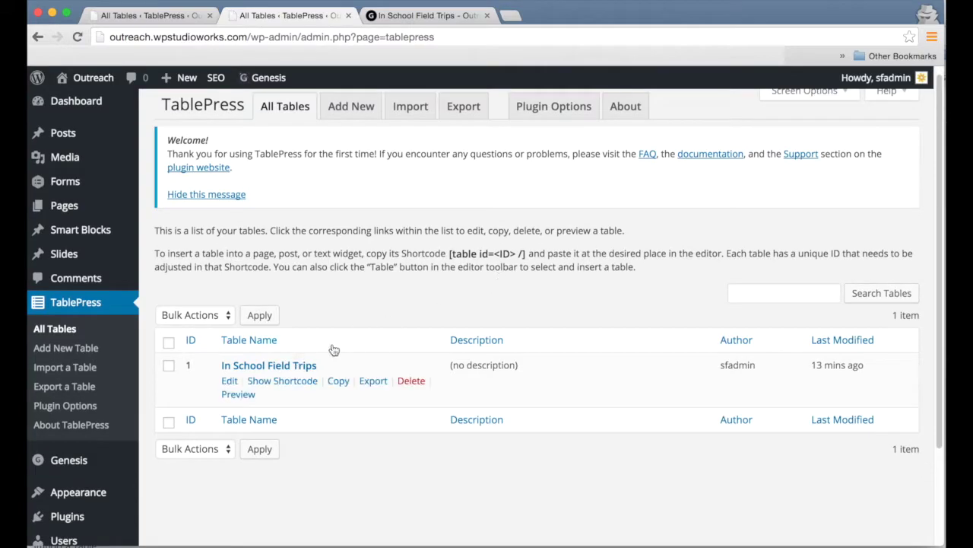
click(241, 368)
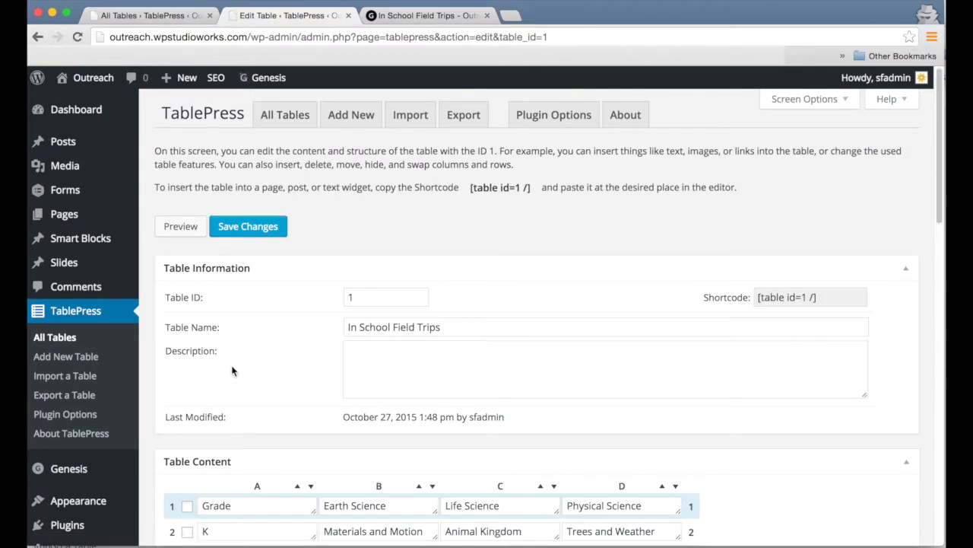
Examine the table's content grid and manipulation options, expanding the Earth Science cells for grades K and 3
scroll(749, 243, down, 3)
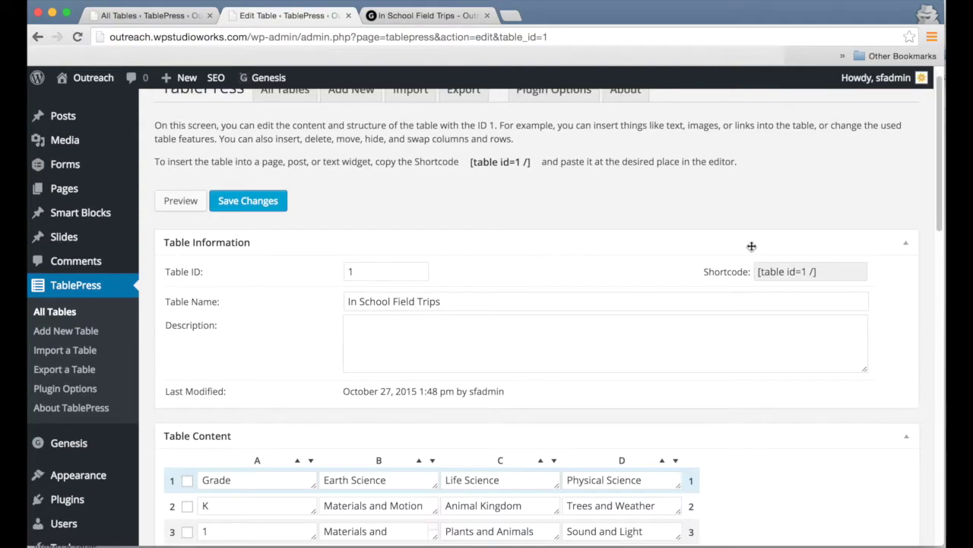
scroll(771, 358, down, 4)
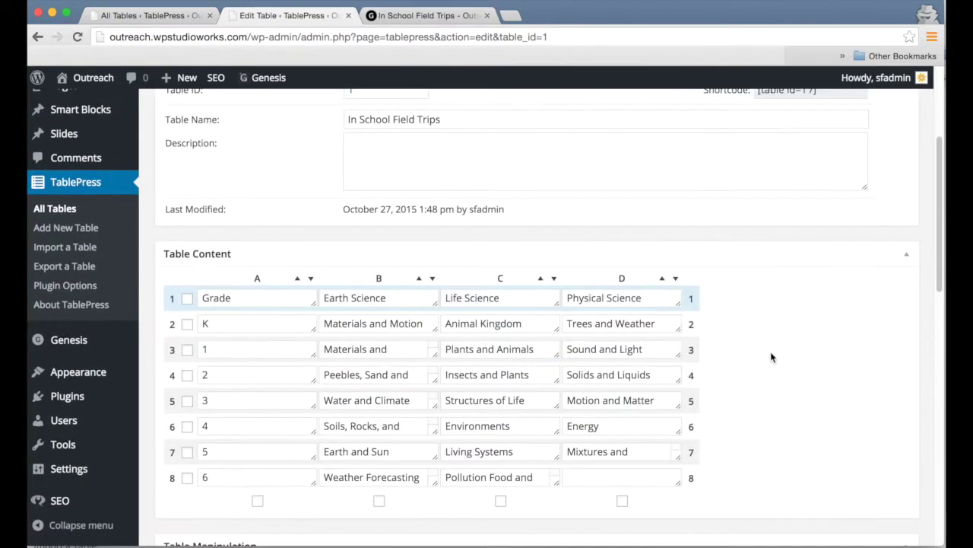
click(375, 293)
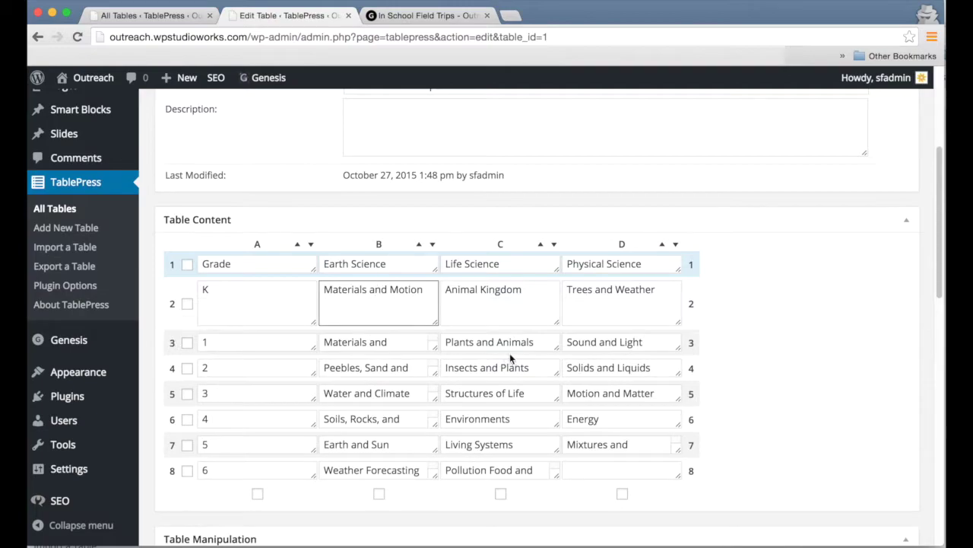
scroll(897, 304, down, 1)
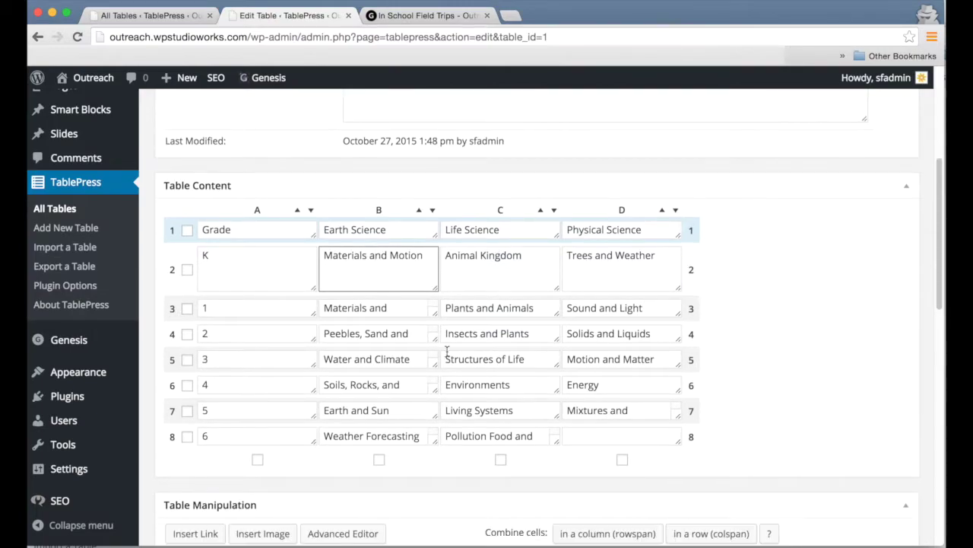
click(410, 362)
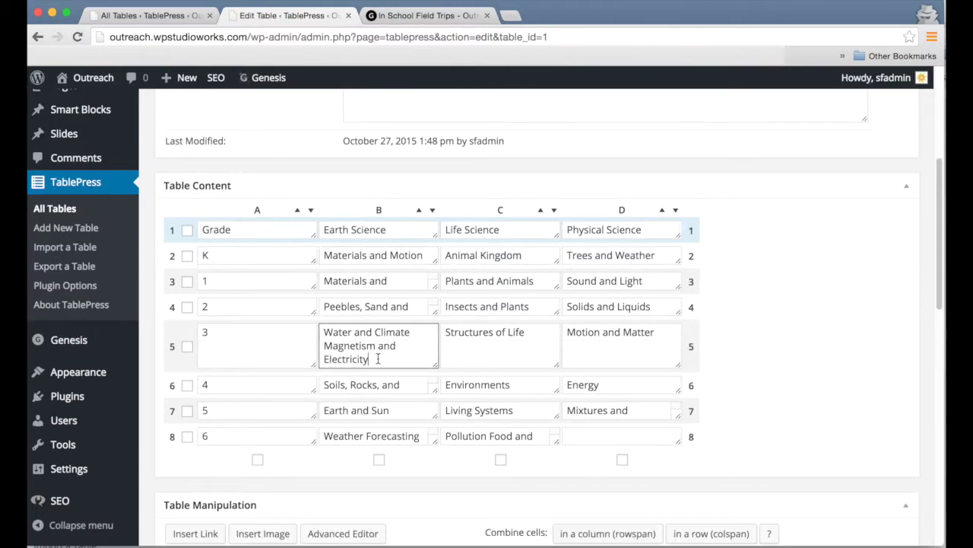
triple_click(342, 335)
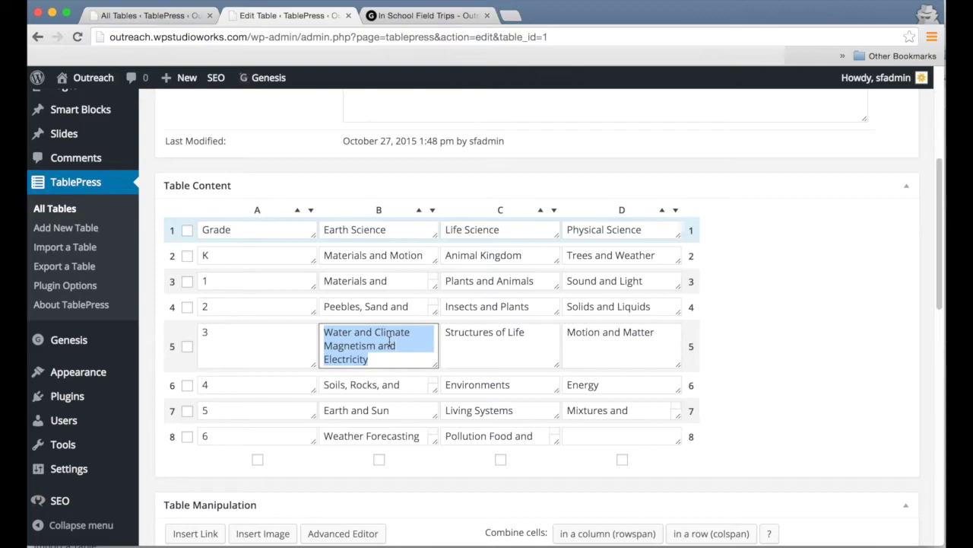
click(841, 374)
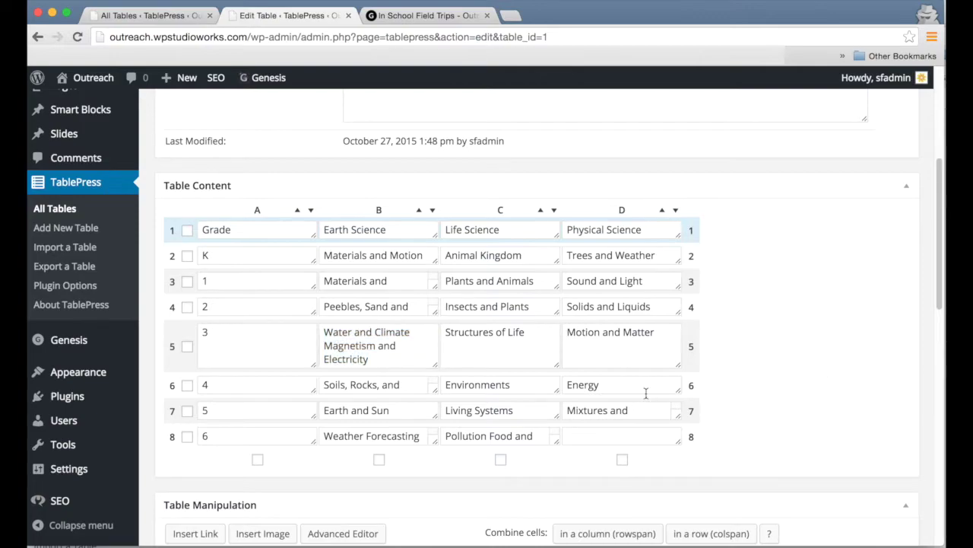
scroll(827, 340, down, 3)
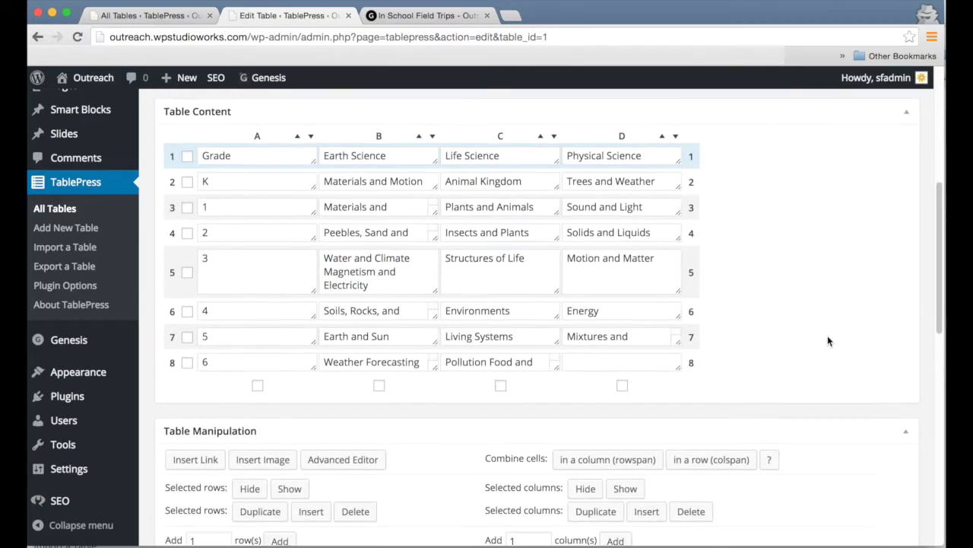
scroll(827, 334, down, 1)
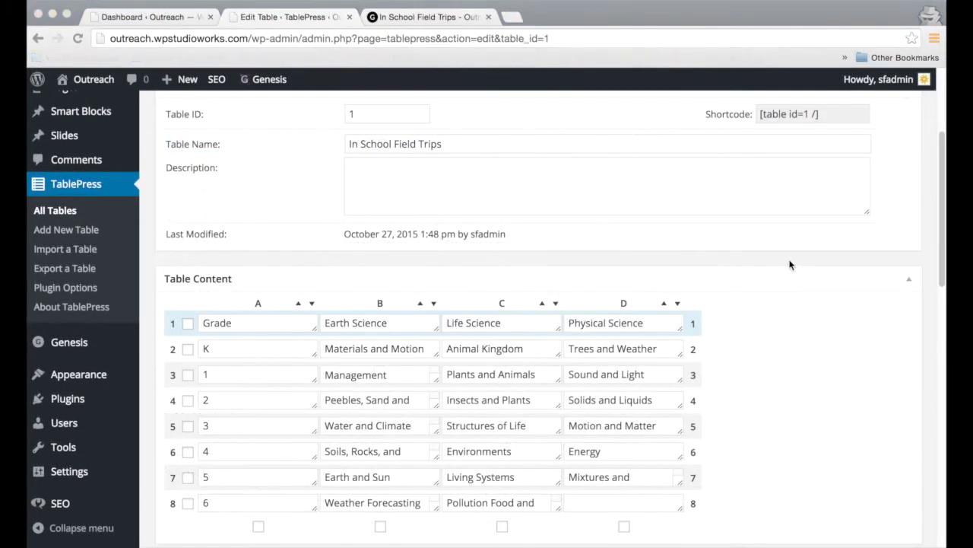
scroll(789, 259, down, 1)
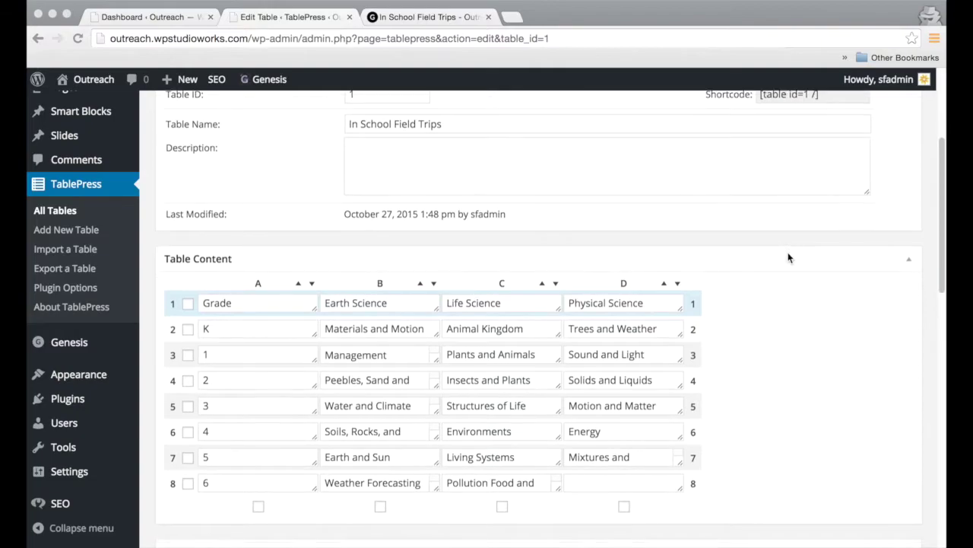
scroll(789, 258, down, 4)
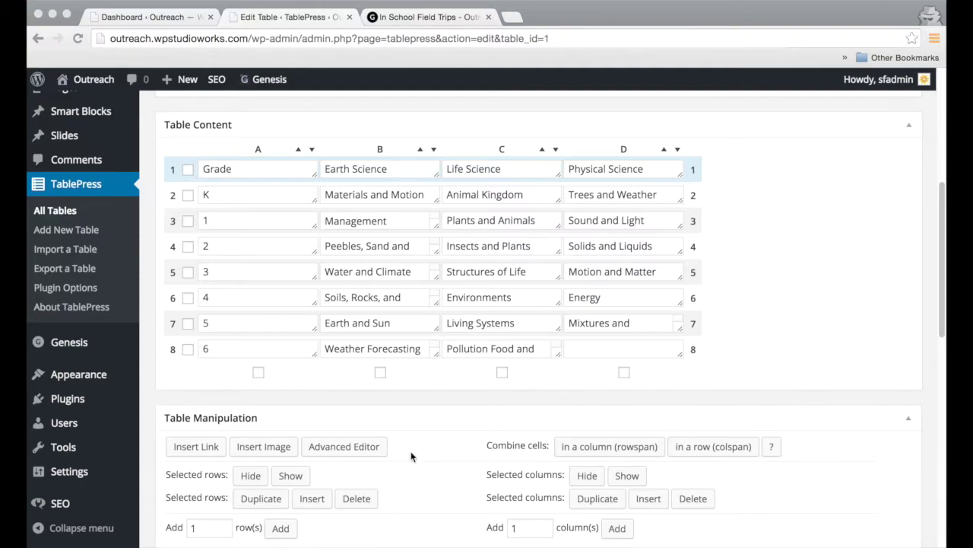
Open the grade K Earth Science cell, Materials and Motion, in the Advanced Editor
click(353, 447)
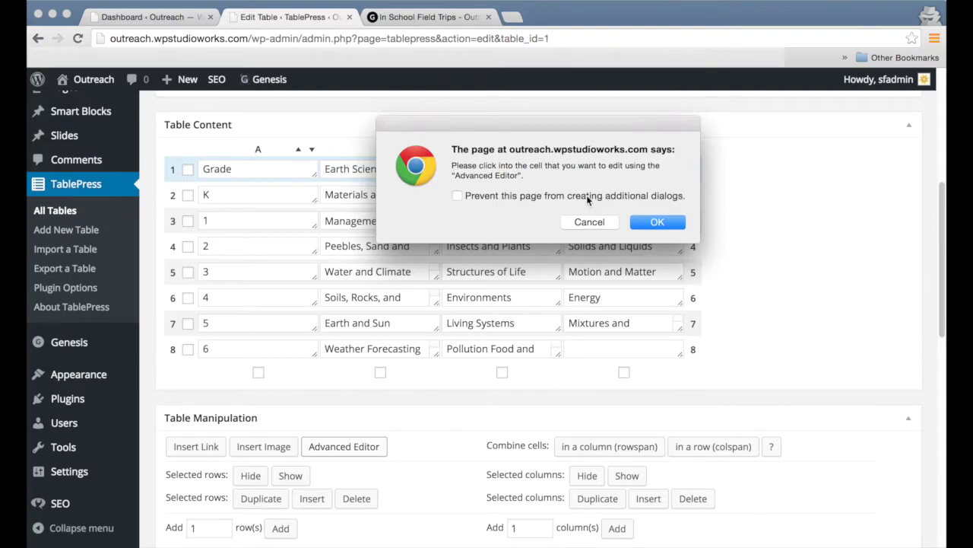
click(656, 225)
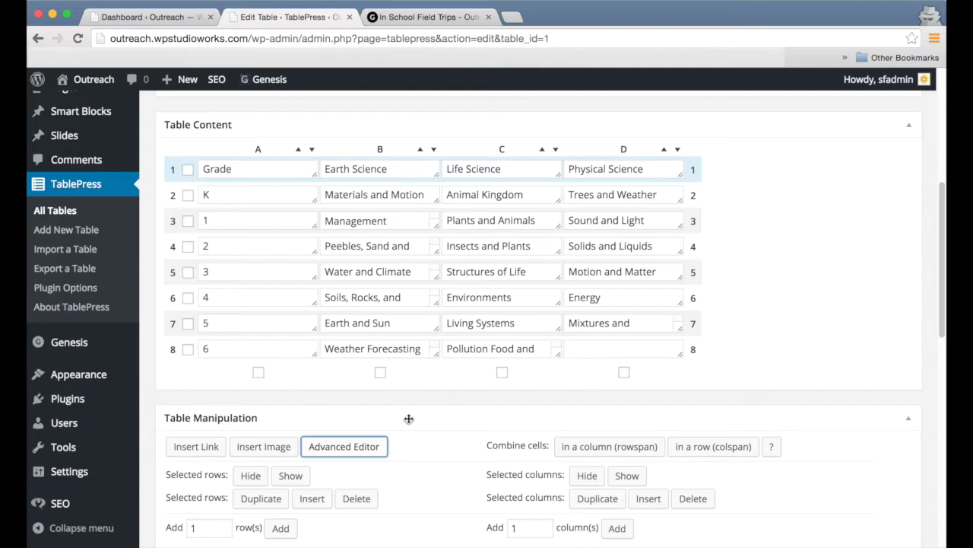
shift+double_click(423, 195)
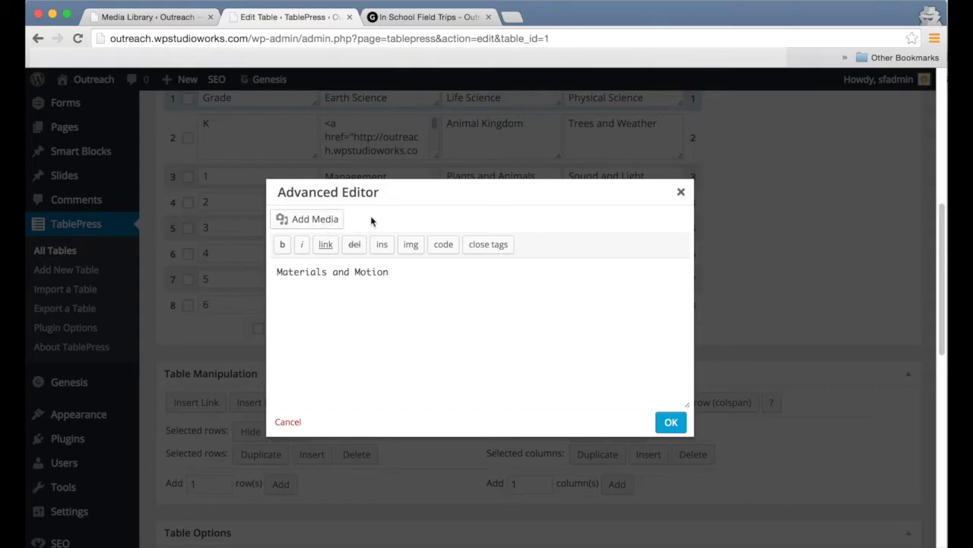
Upload example-pdf.pdf from the TOUPLOAD folder to the media library from within the cell's Advanced Editor
click(320, 221)
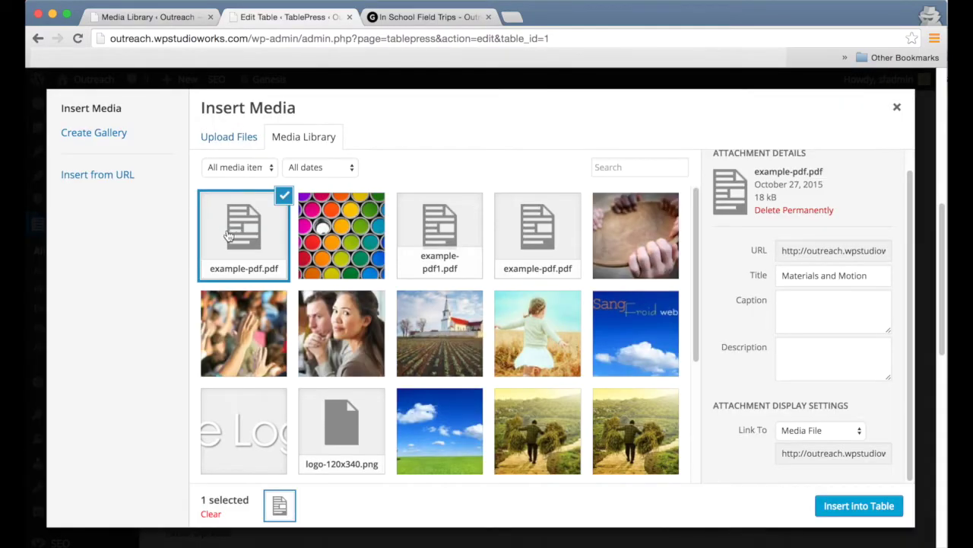
click(220, 240)
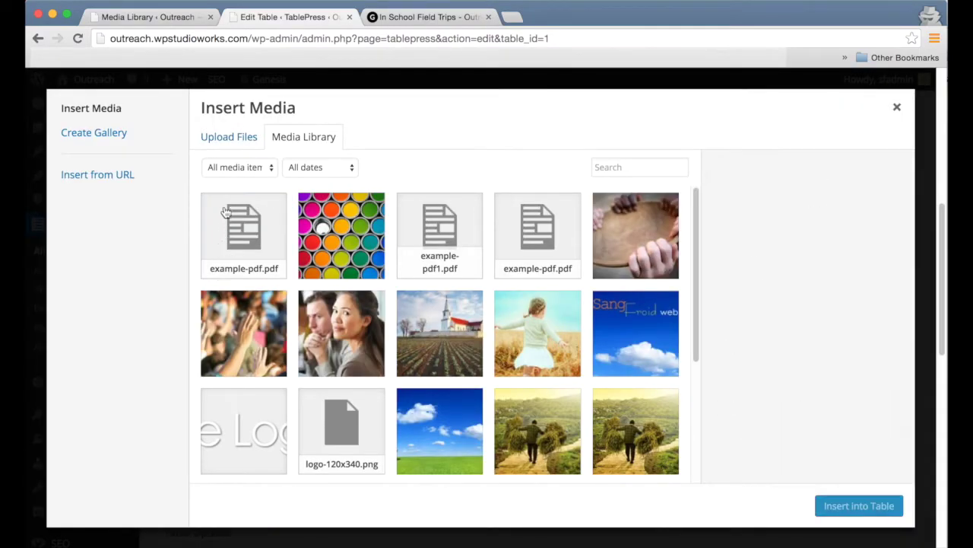
click(234, 140)
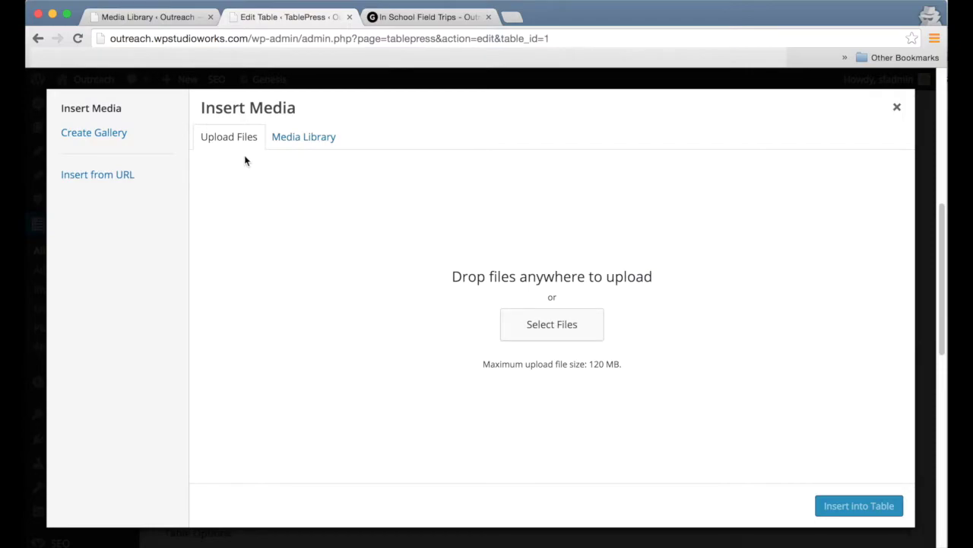
click(569, 337)
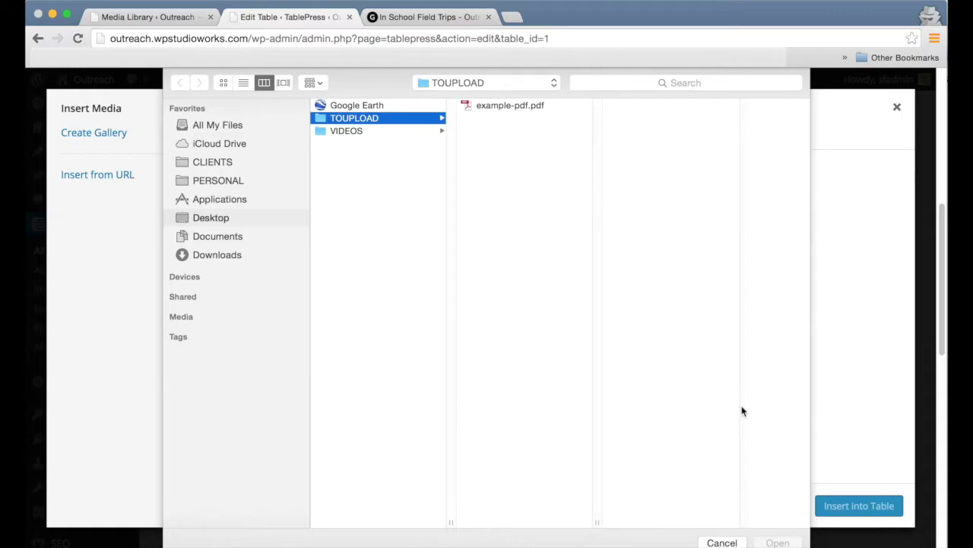
click(521, 106)
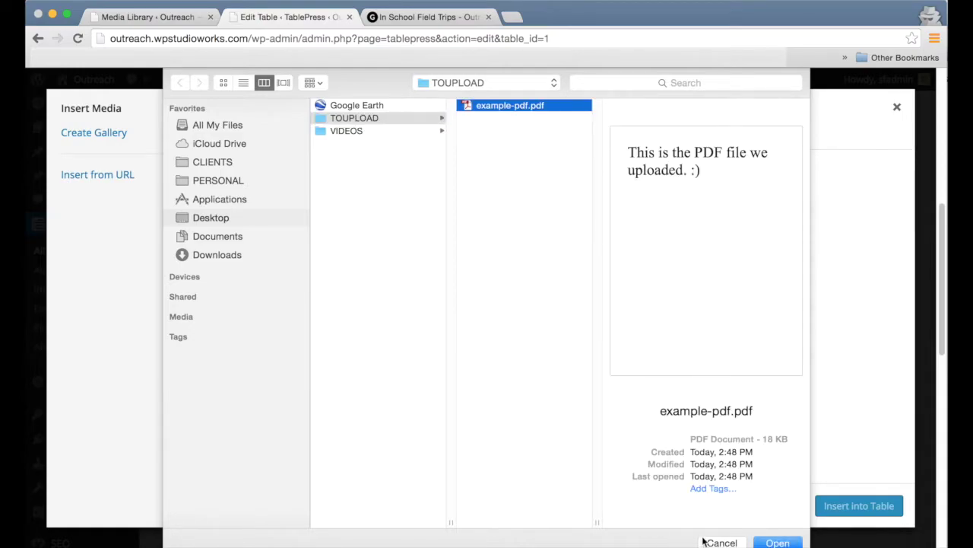
click(777, 542)
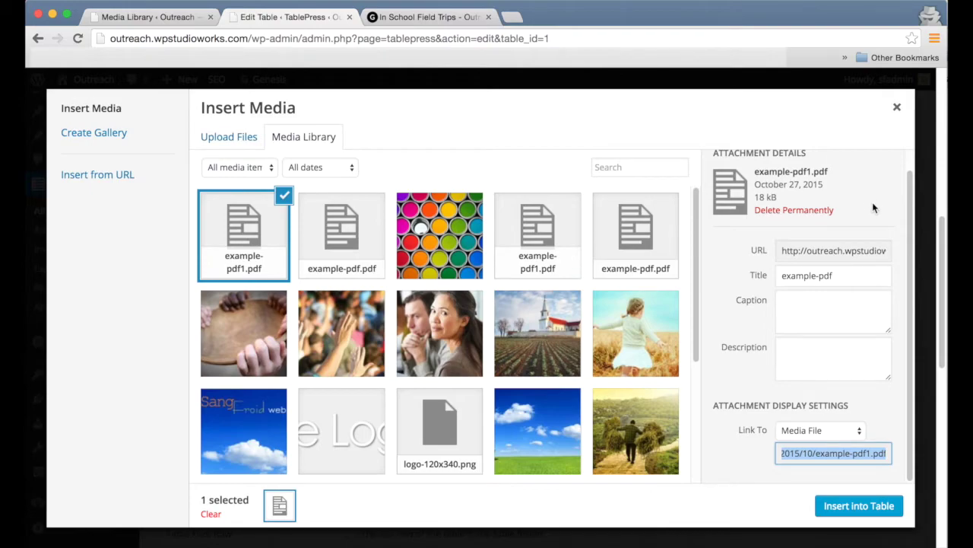
Copy the uploaded PDF's URL from its attachment details and return to the cell editor without inserting the media
click(841, 276)
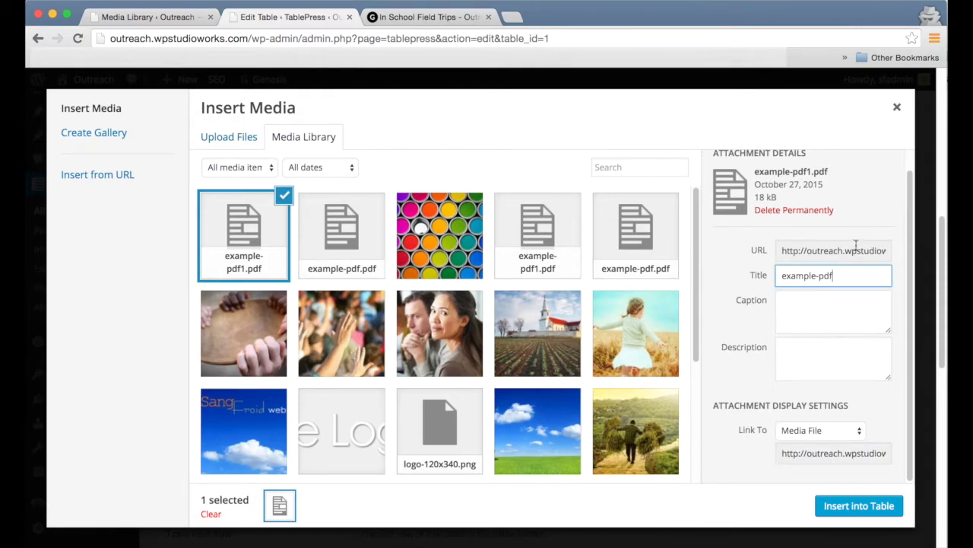
click(852, 252)
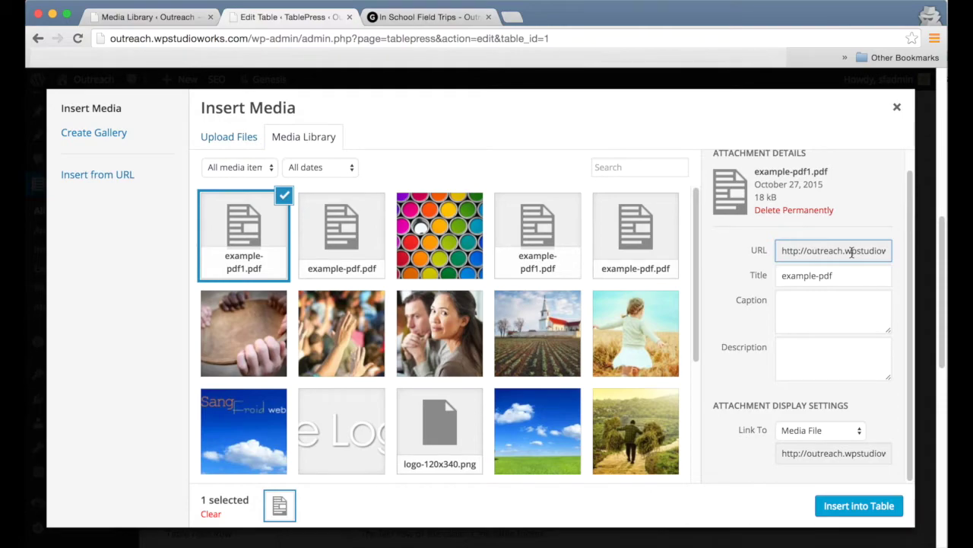
click(852, 253)
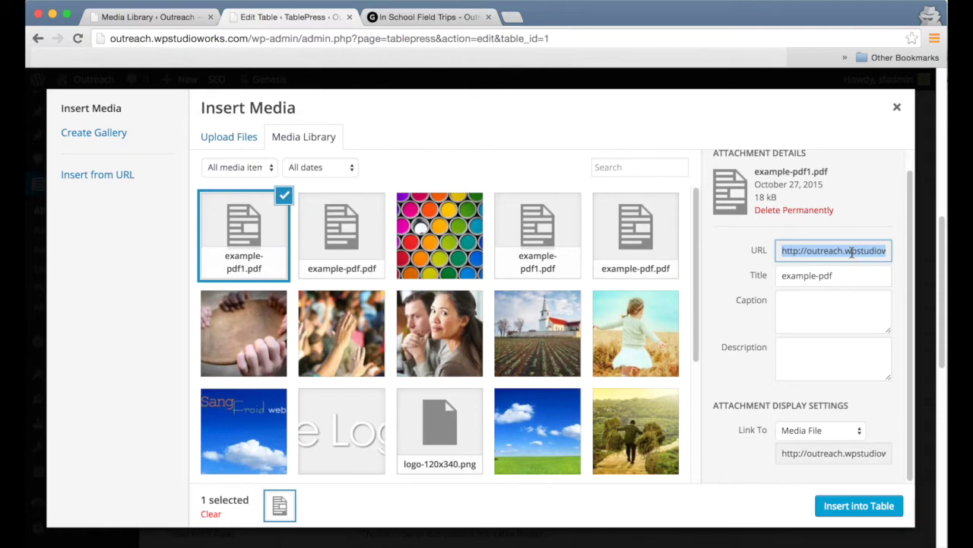
right_click(852, 253)
click(690, 283)
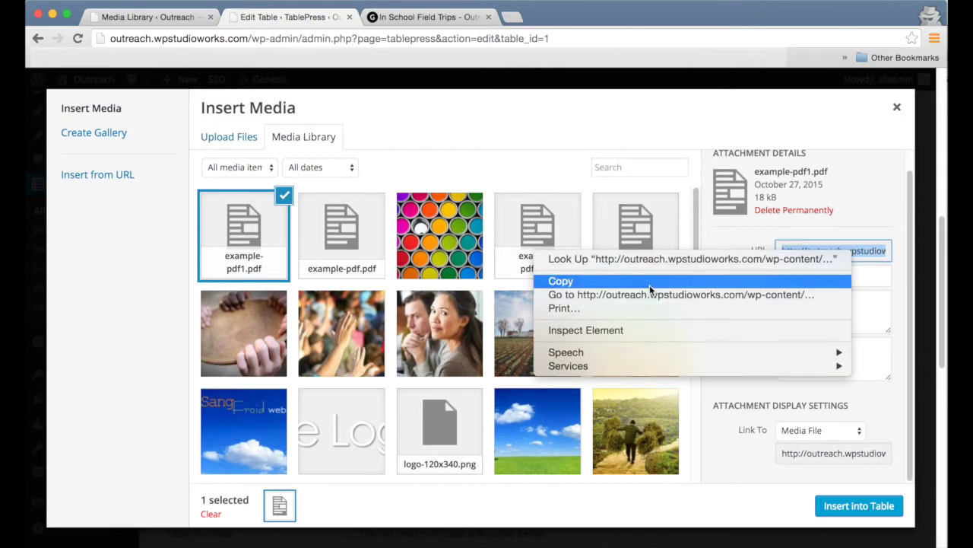
click(896, 111)
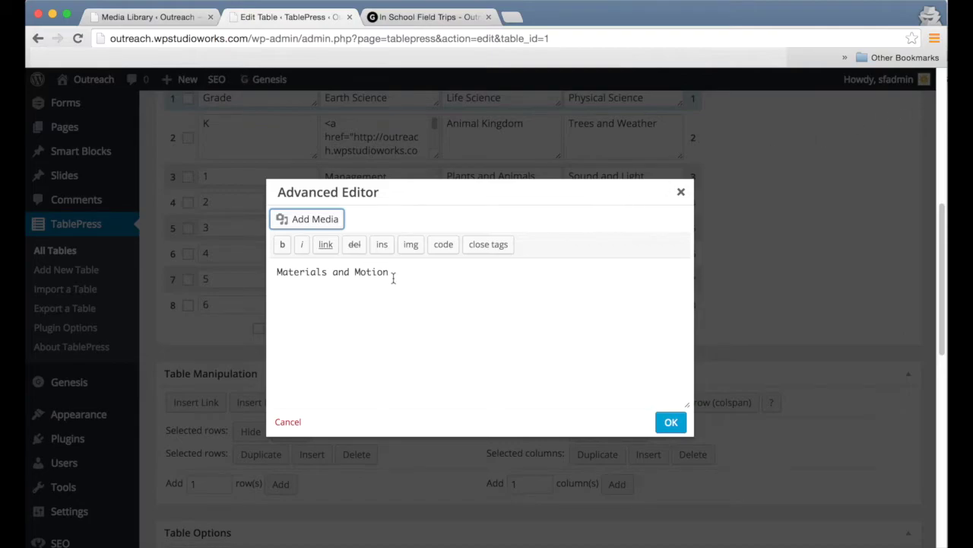
Link the Materials and Motion text to the copied example-pdf1.pdf URL, with the link opening in a new window/tab
drag(388, 272, 270, 272)
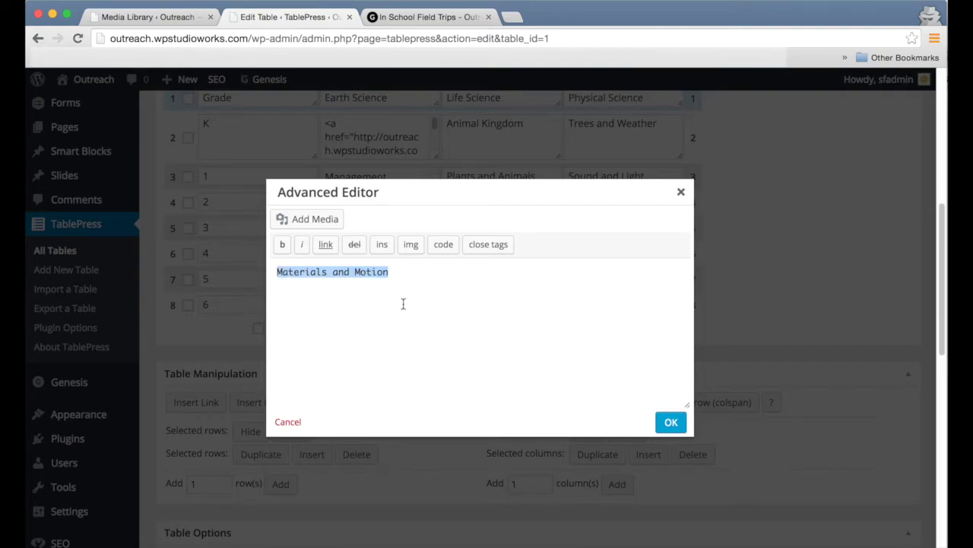
click(326, 252)
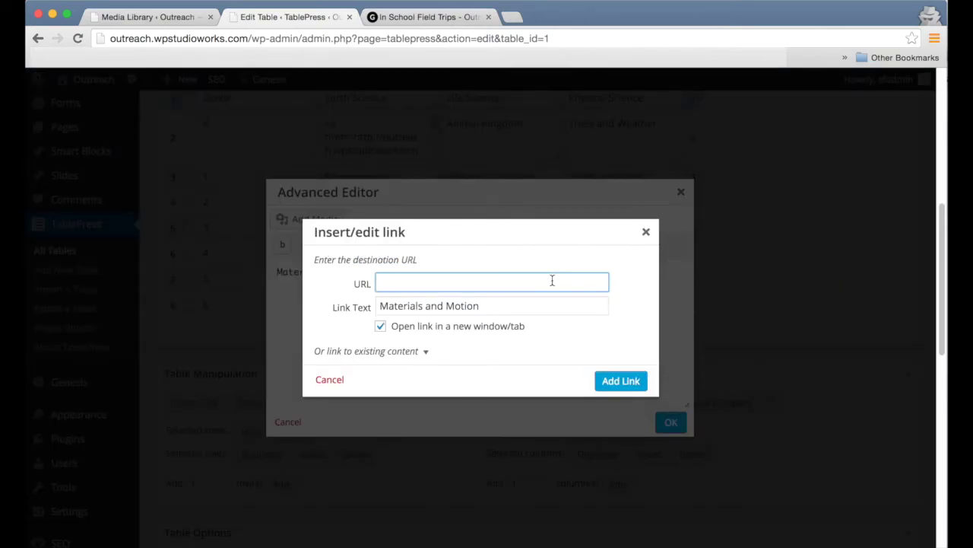
right_click(412, 282)
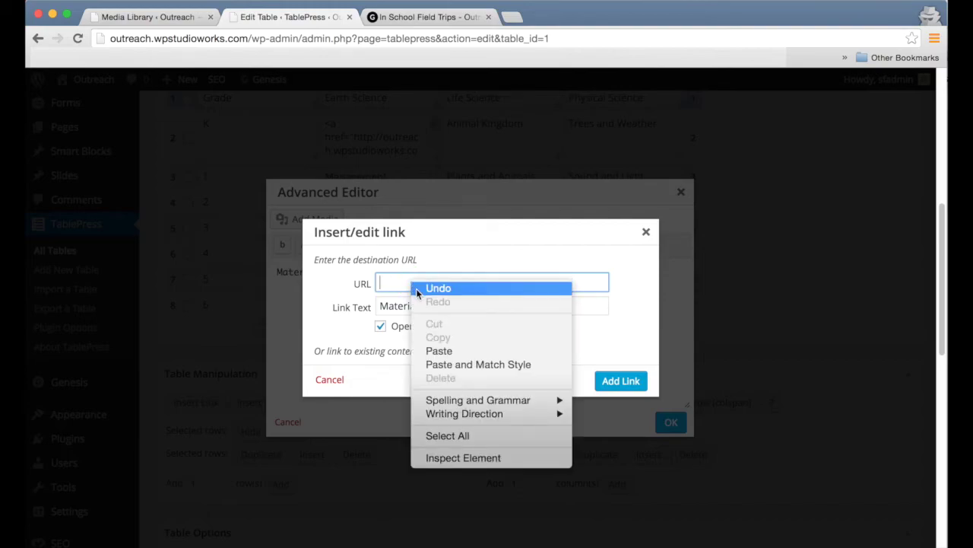
click(430, 350)
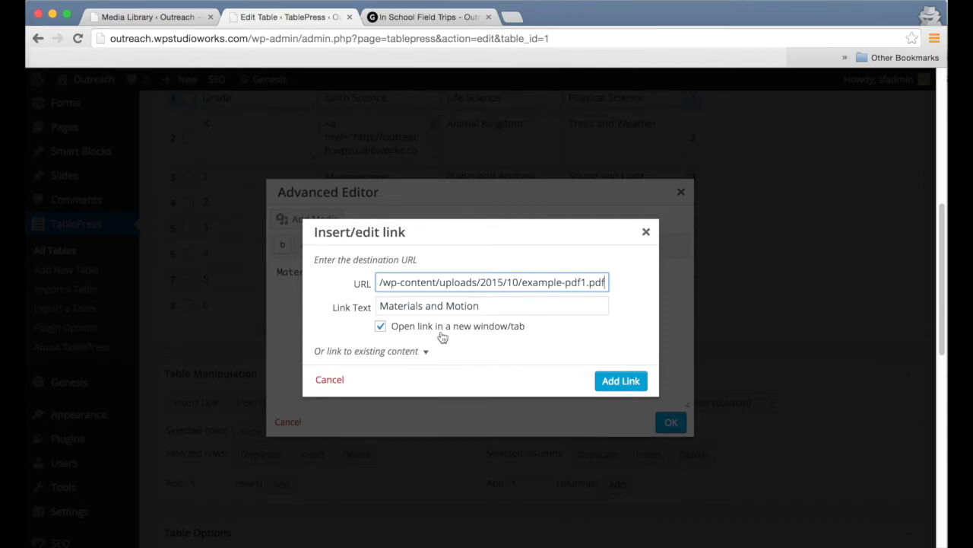
click(382, 328)
click(382, 328)
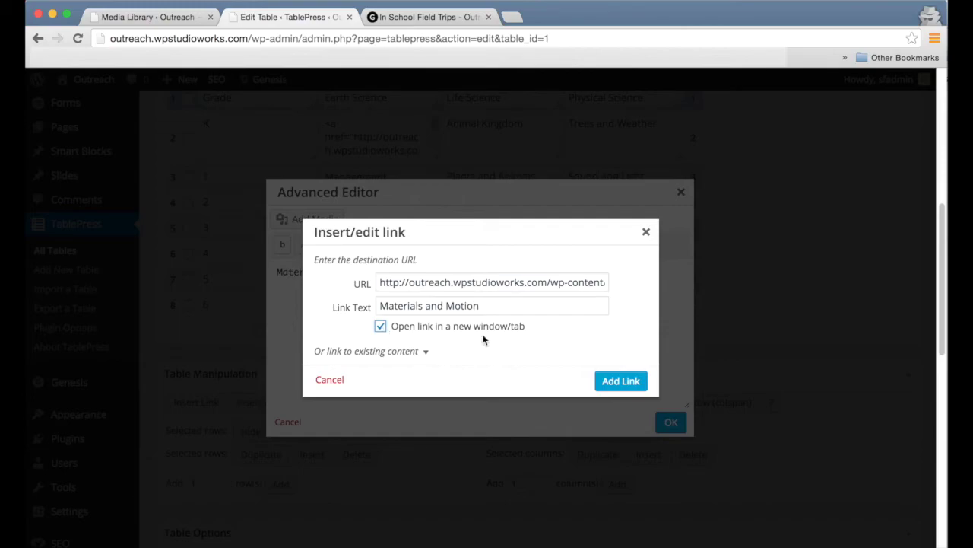
click(623, 384)
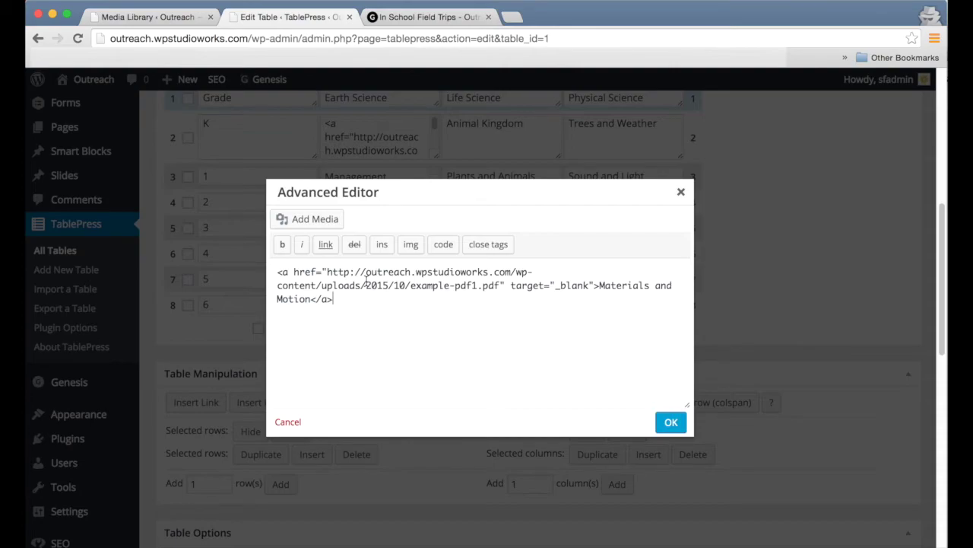
Check the target="_blank" attribute in the link code and apply the edited content to the cell
click(588, 282)
drag(588, 282, 505, 287)
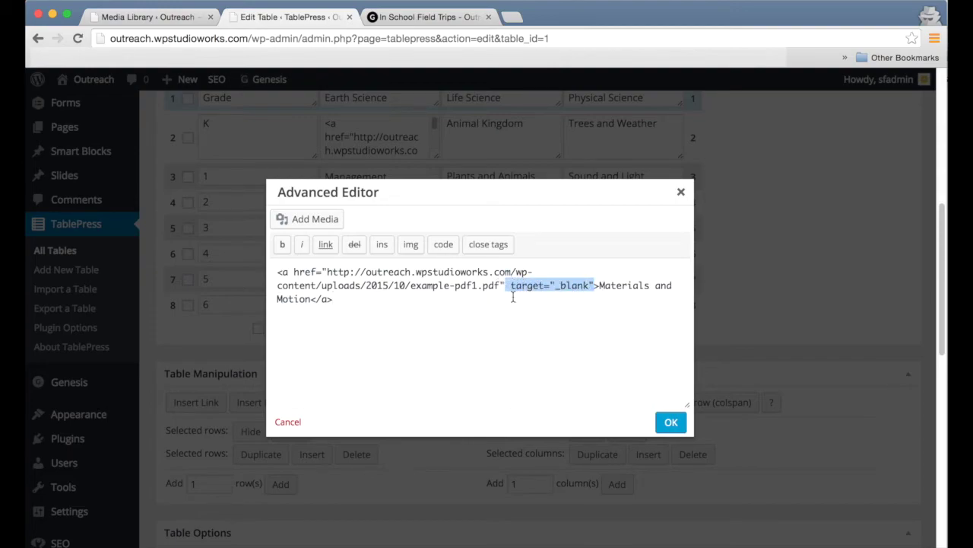
click(579, 302)
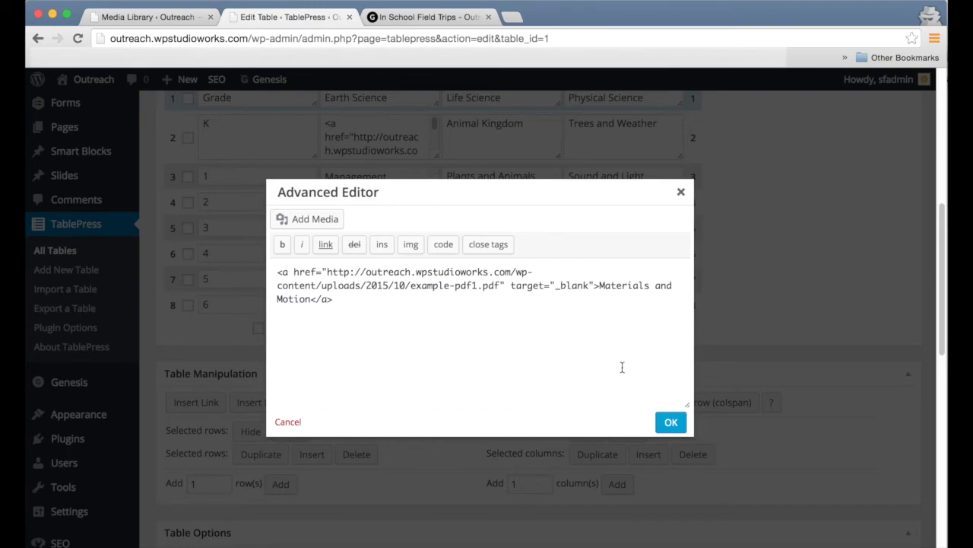
click(670, 423)
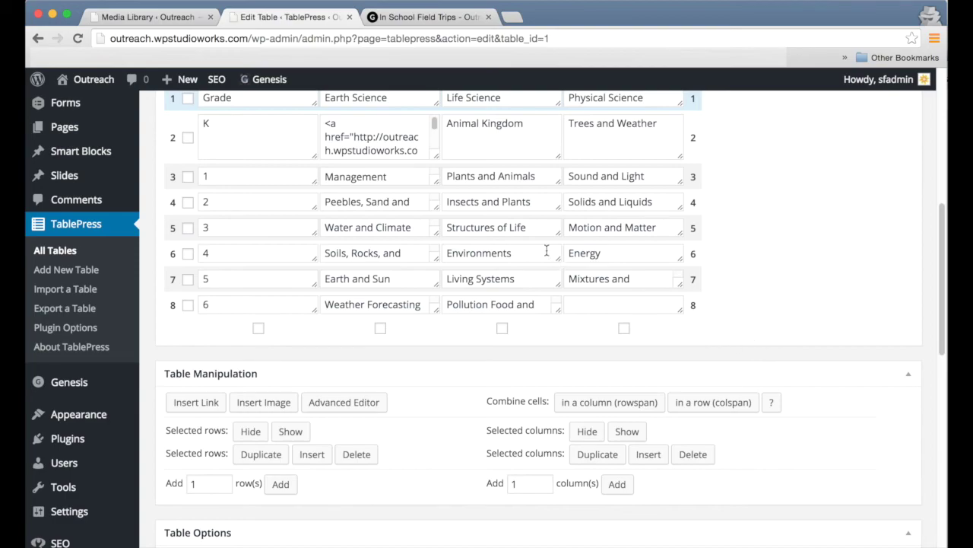
Review the link code in the grade K Earth Science cell and save the table changes
scroll(547, 250, up, 2)
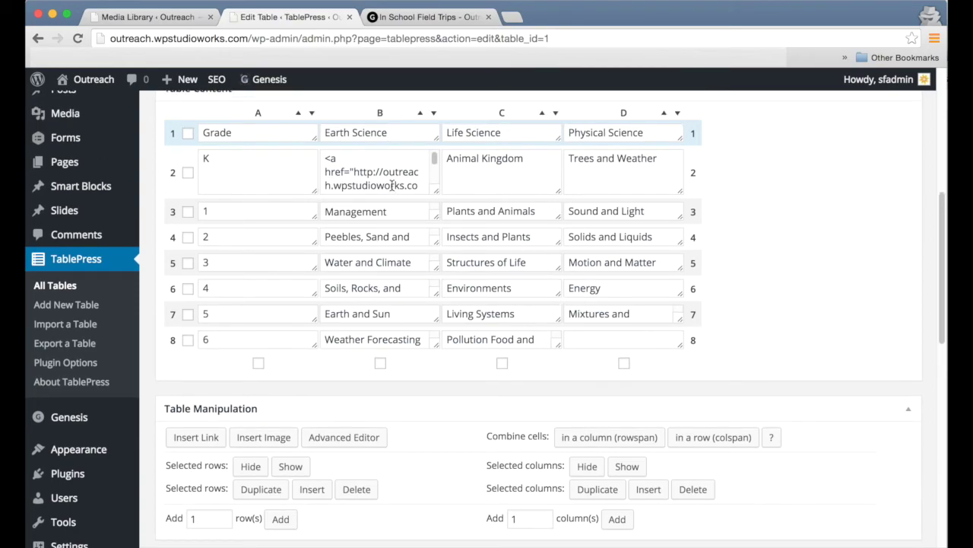
click(361, 171)
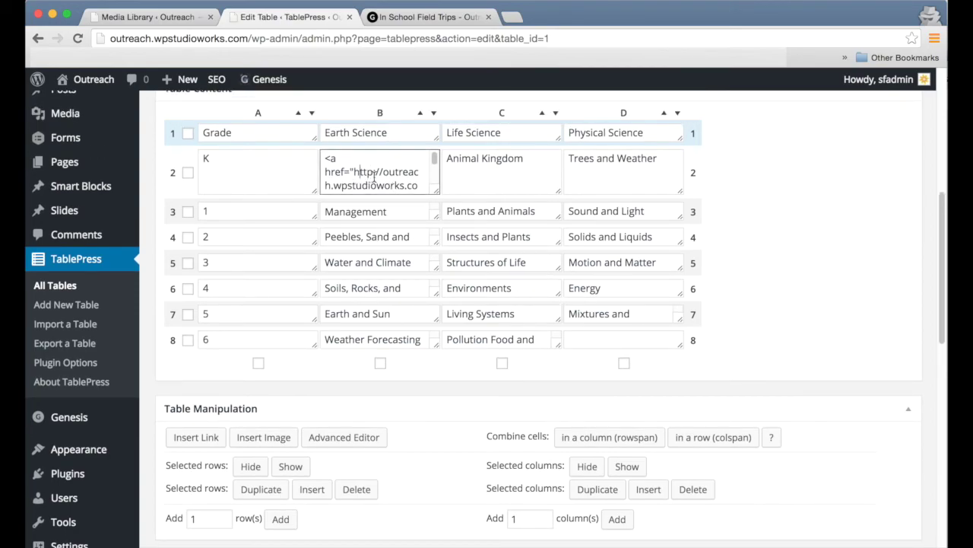
scroll(834, 257, down, 10)
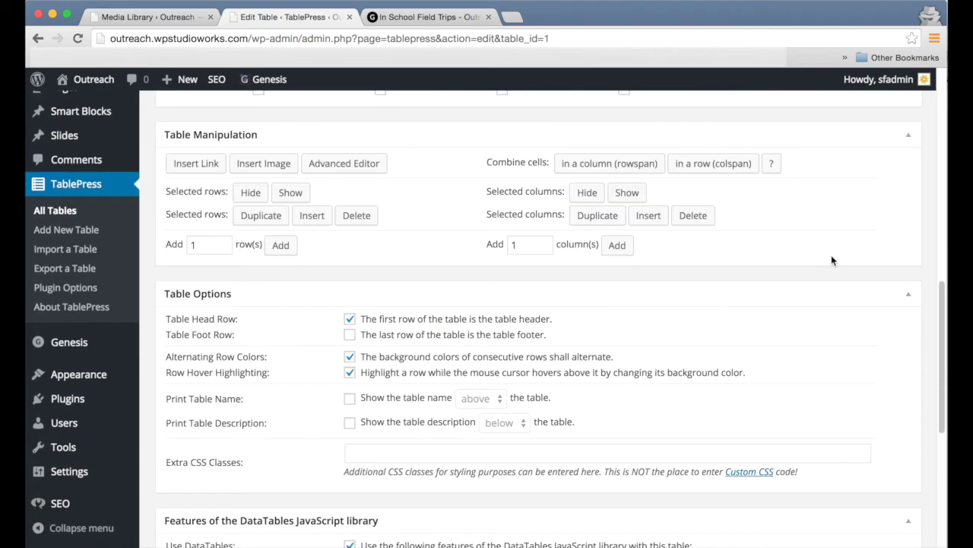
scroll(827, 261, down, 4)
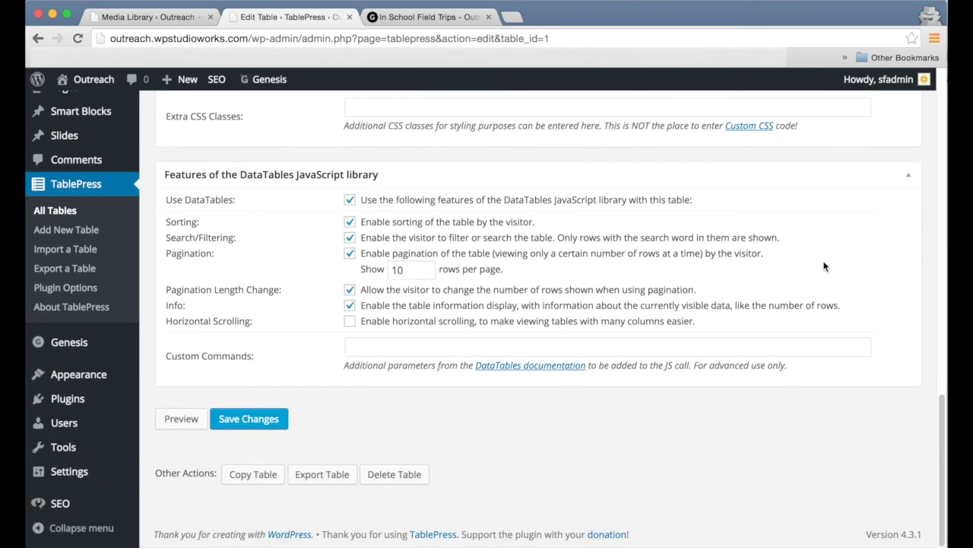
click(251, 422)
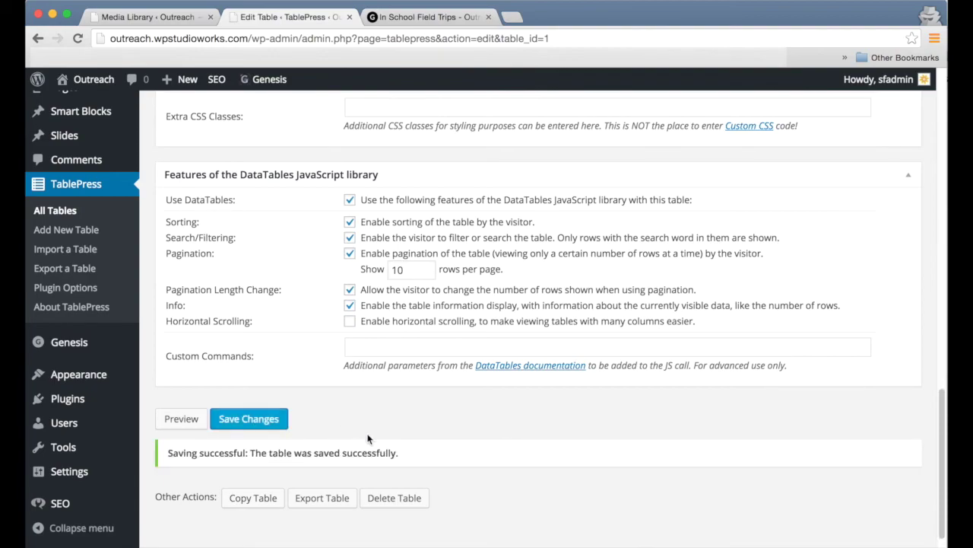
Reload the live In School Field Trips page and test the Materials and Motion link in the table
click(437, 23)
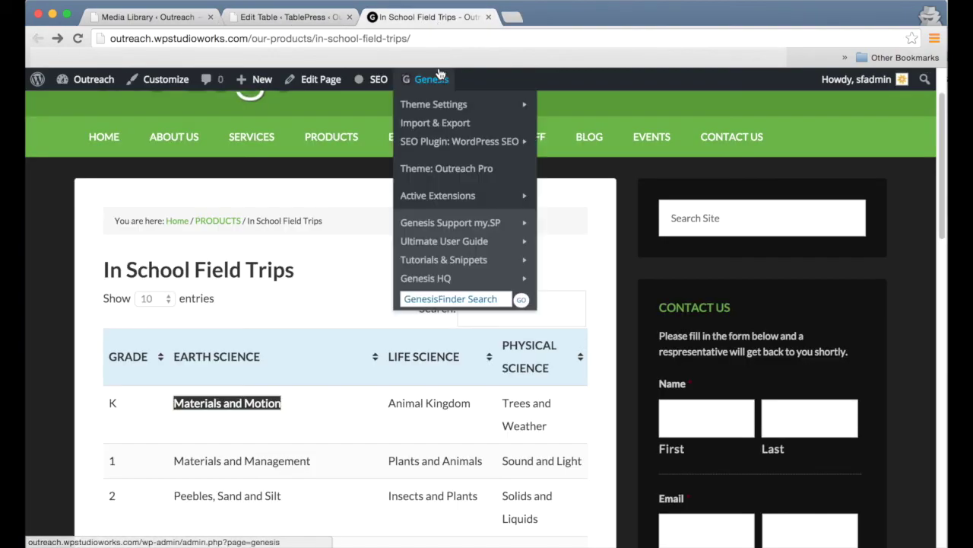
click(79, 39)
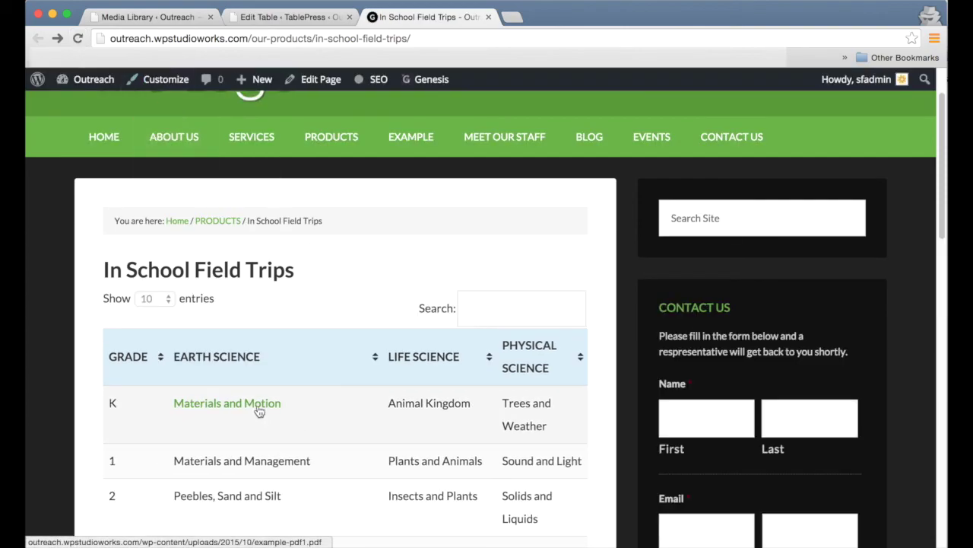
click(216, 410)
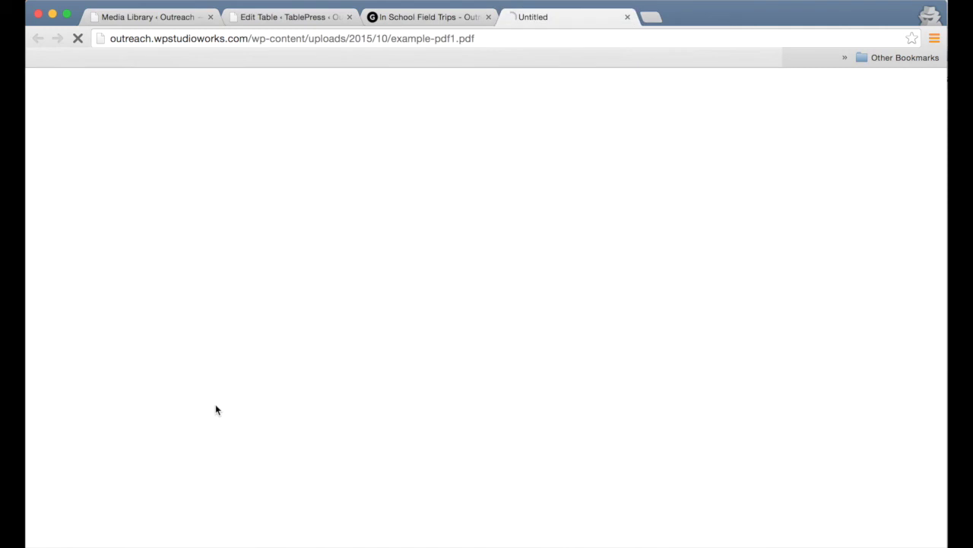